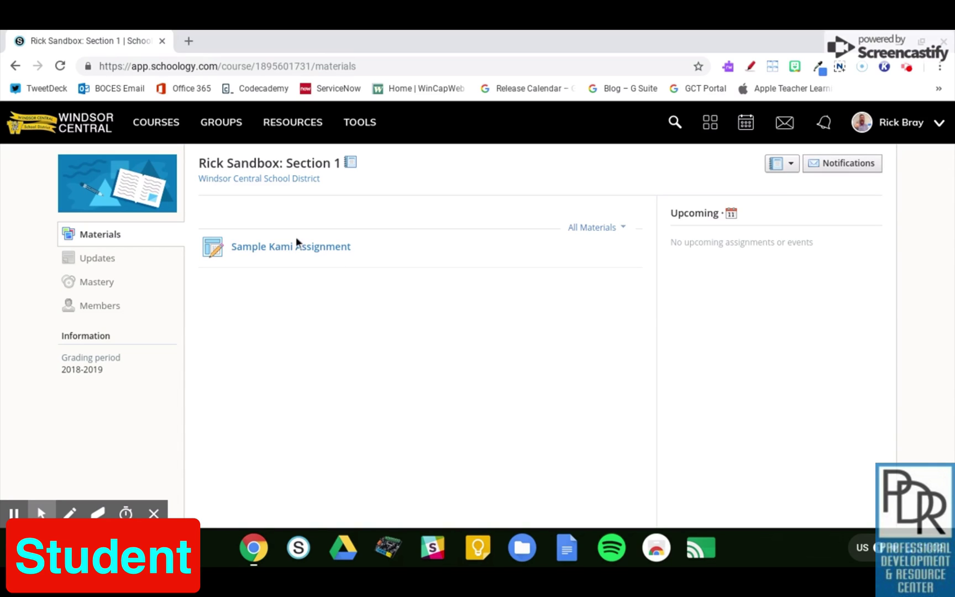
- Open the Sample Kami Assignment so its RW4G Voice Notes document loads in Kami
{"action": "left_click", "coordinate": [287, 251]}
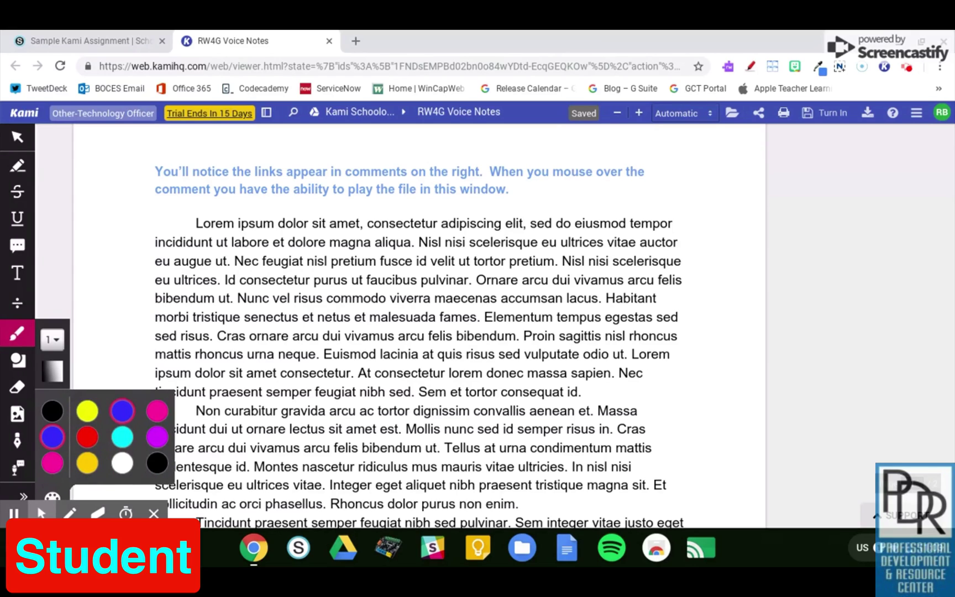
- Scribble red pen strokes over the first paragraph, then turn in the annotated document
{"action": "left_click", "coordinate": [87, 437]}
{"action": "mouse_move", "coordinate": [247, 319]}
{"action": "left_mouse_down"}
{"action": "mouse_move", "coordinate": [349, 289]}
{"action": "mouse_move", "coordinate": [542, 365]}
{"action": "left_mouse_up"}
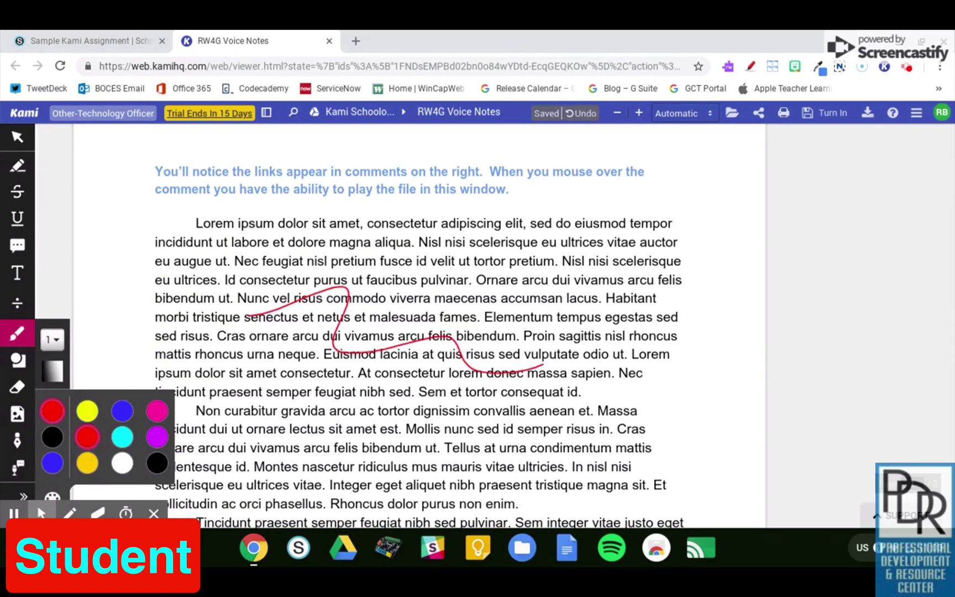
{"action": "mouse_move", "coordinate": [484, 272]}
{"action": "left_mouse_down"}
{"action": "mouse_move", "coordinate": [259, 381]}
{"action": "mouse_move", "coordinate": [319, 266]}
{"action": "mouse_move", "coordinate": [519, 331]}
{"action": "left_mouse_up"}
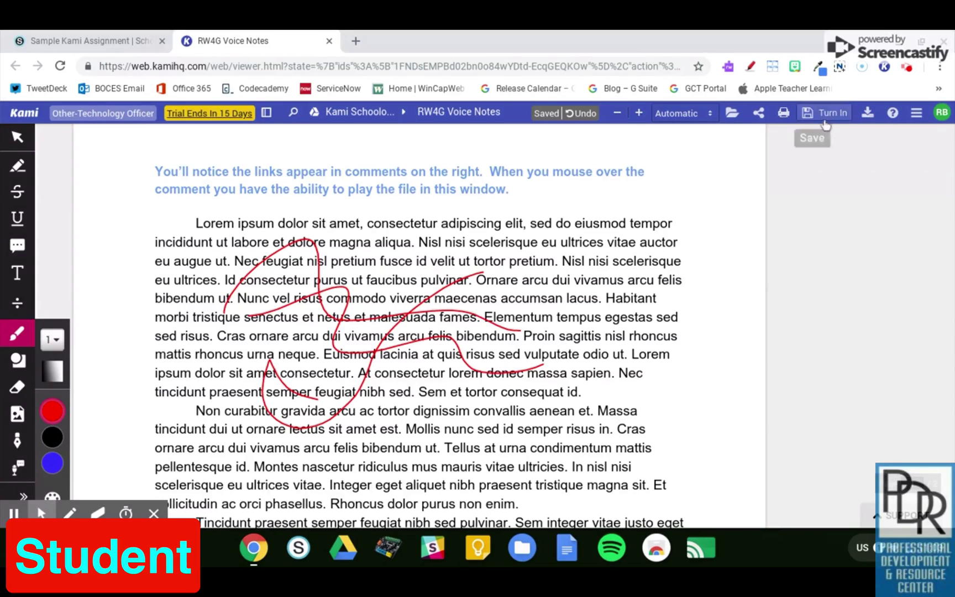
{"action": "left_click", "coordinate": [829, 114]}
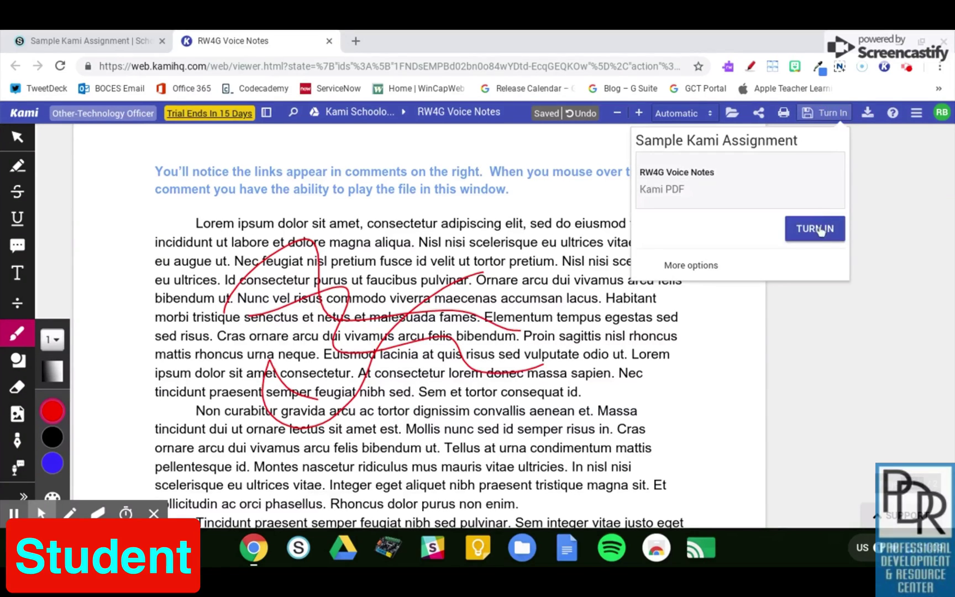
{"action": "left_click", "coordinate": [814, 229]}
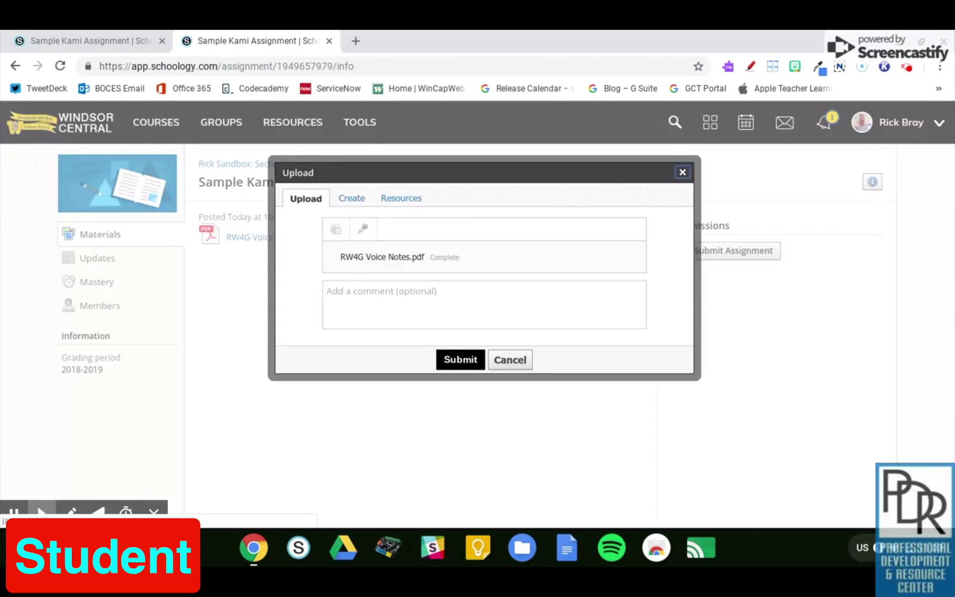
- Submit the attached RW4G Voice Notes.pdf from the Upload dialog
{"action": "left_click", "coordinate": [460, 360]}
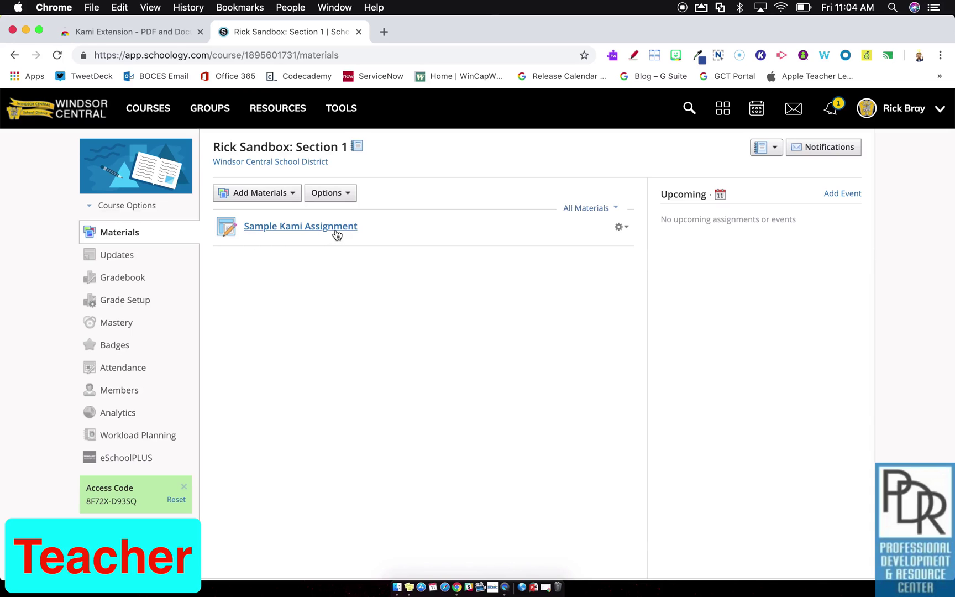
- Open the student's submission to the Sample Kami Assignment
{"action": "left_click", "coordinate": [336, 232]}
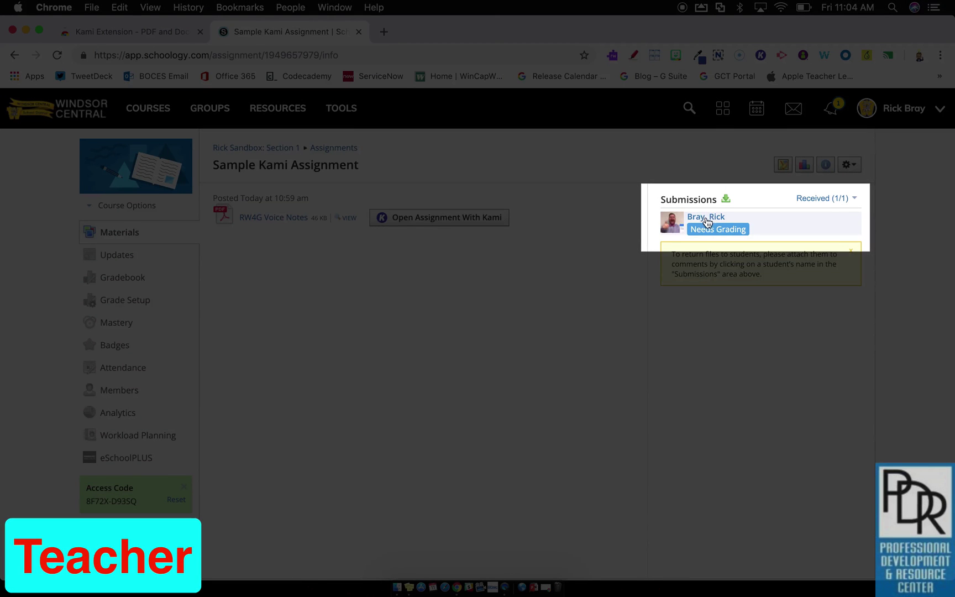
{"action": "left_click", "coordinate": [708, 217]}
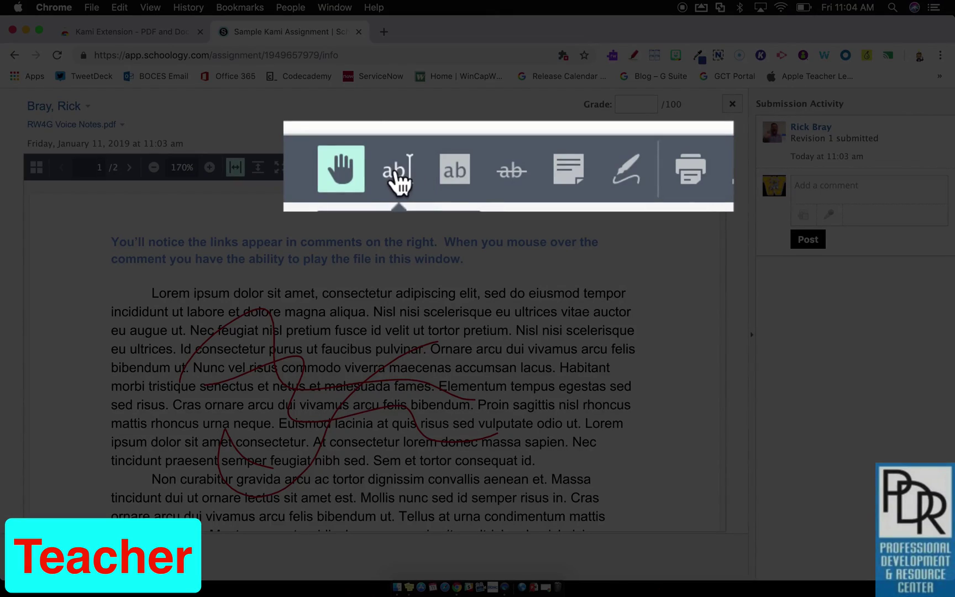
{"action": "left_click", "coordinate": [398, 172]}
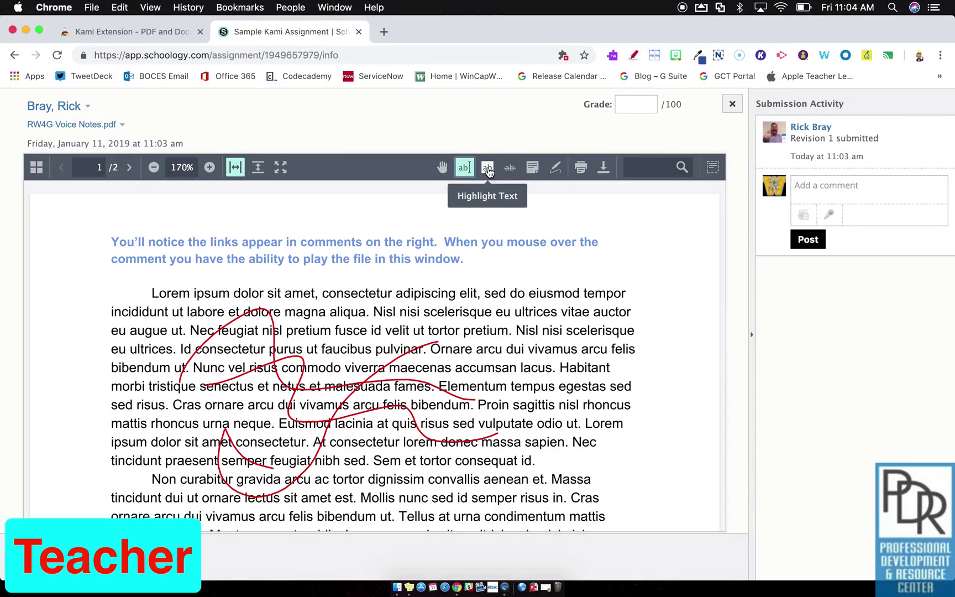
- Highlight 'comments on the right' and strike through 'ability to play the file in this'
{"action": "left_click", "coordinate": [487, 167]}
{"action": "left_click_drag", "start_coordinate": [307, 243], "coordinate": [436, 242]}
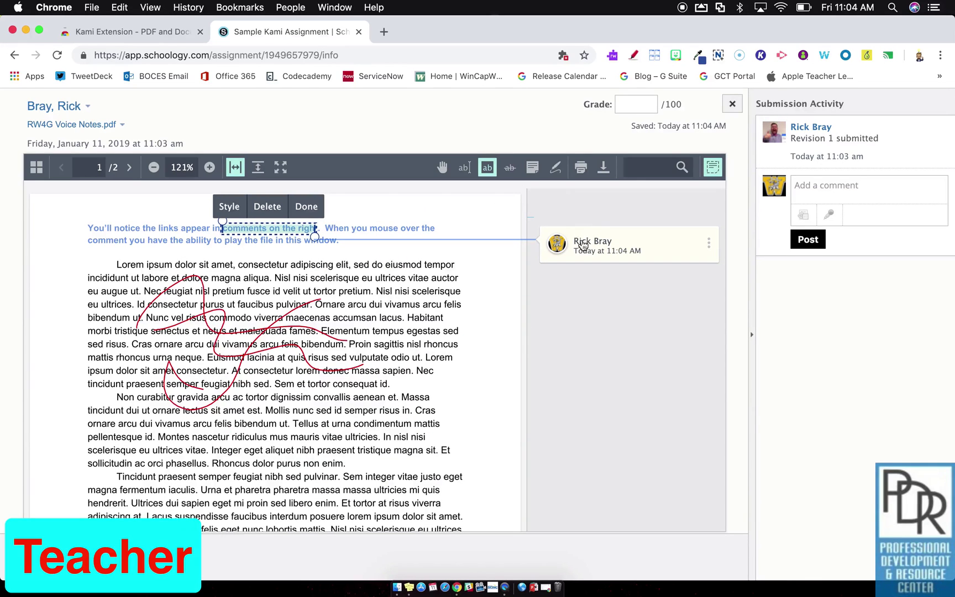
{"action": "left_click", "coordinate": [509, 167]}
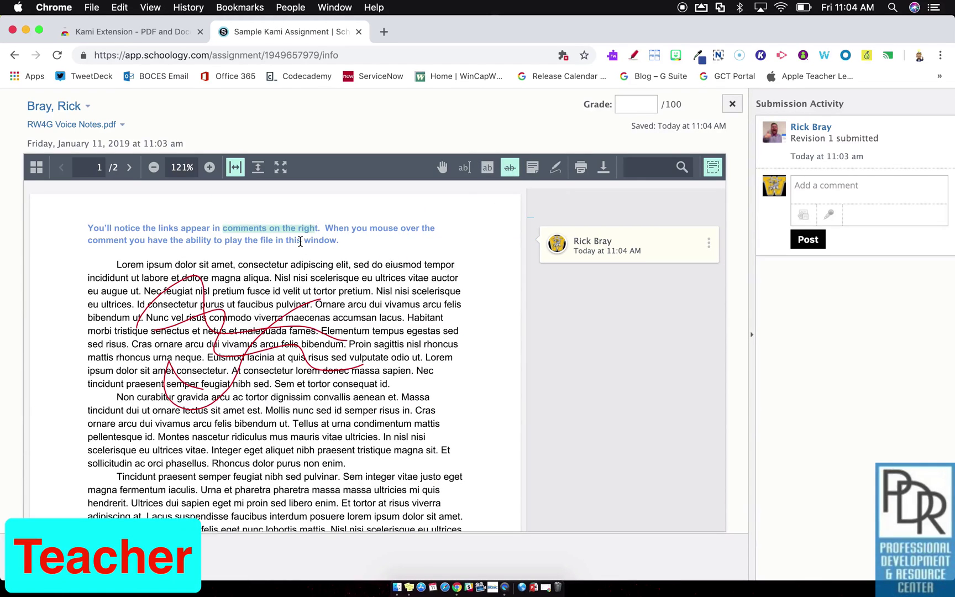
{"action": "left_click_drag", "start_coordinate": [304, 241], "coordinate": [182, 241]}
{"action": "left_click", "coordinate": [340, 214]}
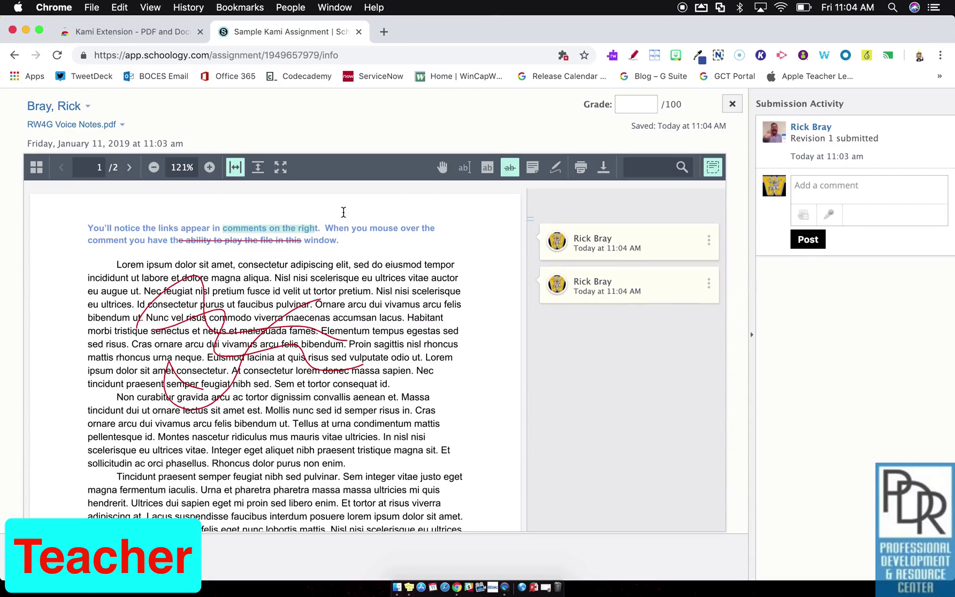
- Add a sticky note in the first paragraph and a black freehand stroke, then close the viewer
{"action": "left_click", "coordinate": [532, 167]}
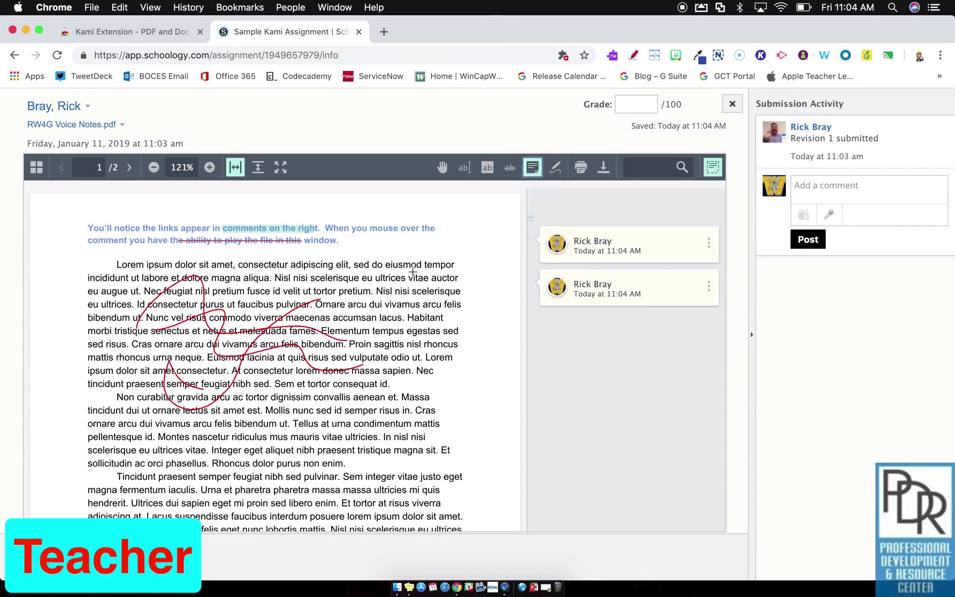
{"action": "left_click", "coordinate": [410, 275]}
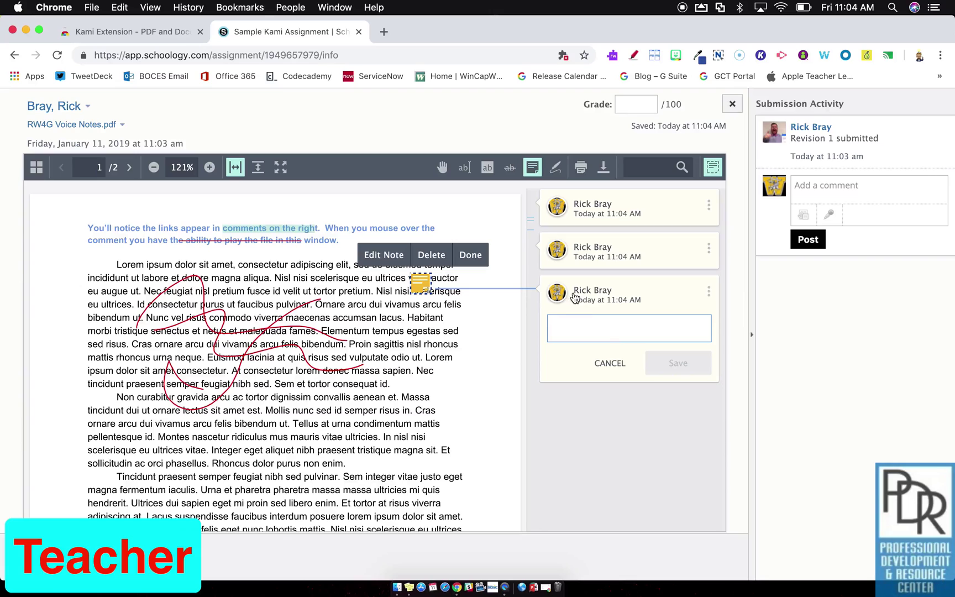
{"action": "left_click", "coordinate": [609, 363]}
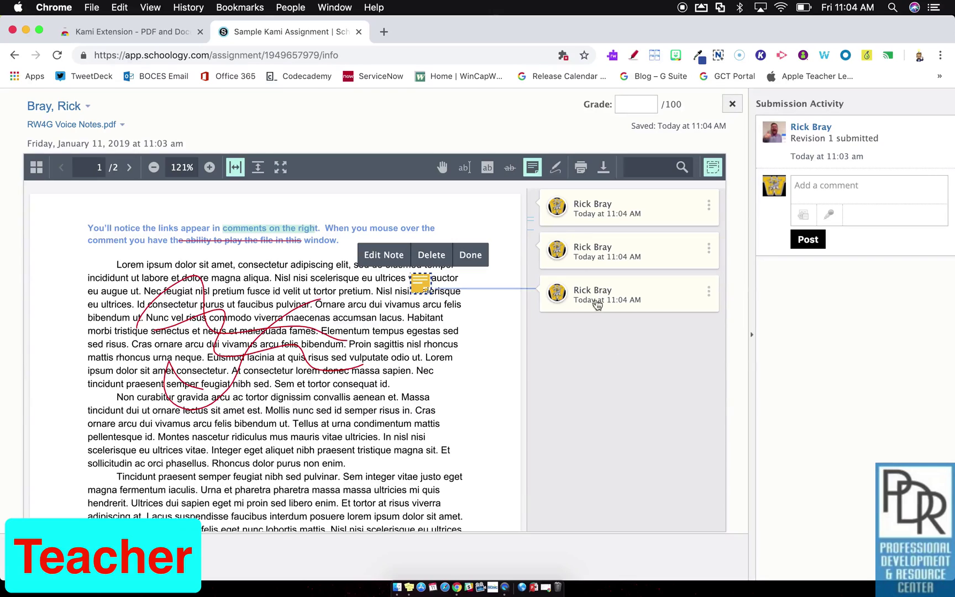
{"action": "left_click", "coordinate": [556, 168]}
{"action": "mouse_move", "coordinate": [359, 469]}
{"action": "left_mouse_down"}
{"action": "mouse_move", "coordinate": [221, 478]}
{"action": "mouse_move", "coordinate": [364, 399]}
{"action": "mouse_move", "coordinate": [316, 416]}
{"action": "mouse_move", "coordinate": [232, 389]}
{"action": "mouse_move", "coordinate": [227, 402]}
{"action": "left_mouse_up"}
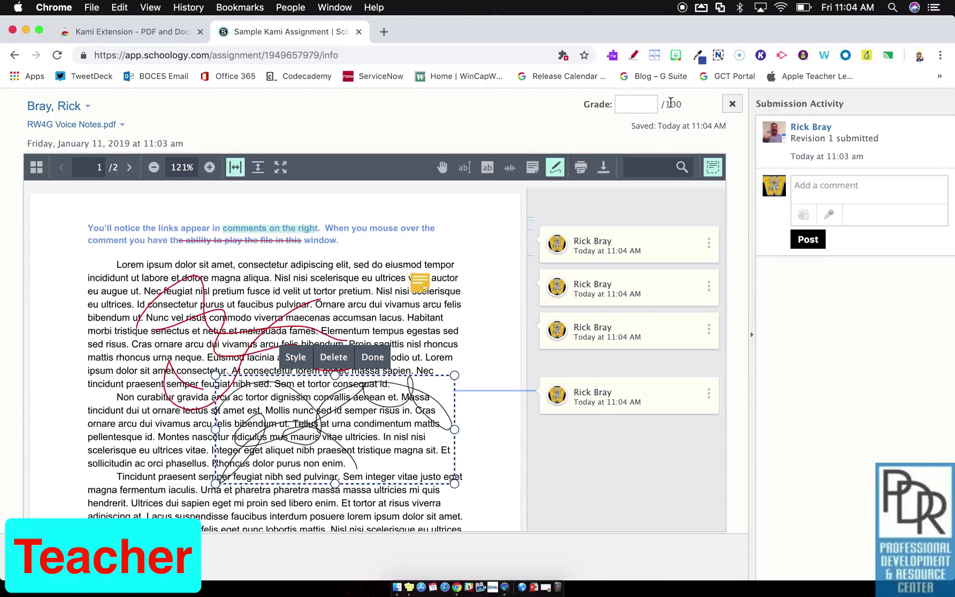
{"action": "left_click", "coordinate": [729, 104]}
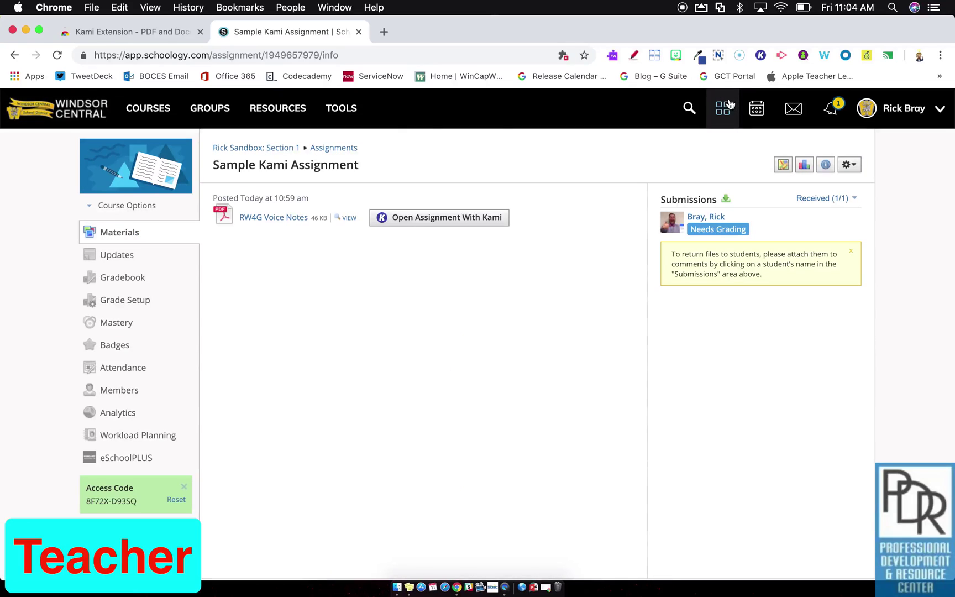
- Start a new assignment from the course materials' Add Materials menu
{"action": "left_click", "coordinate": [284, 148]}
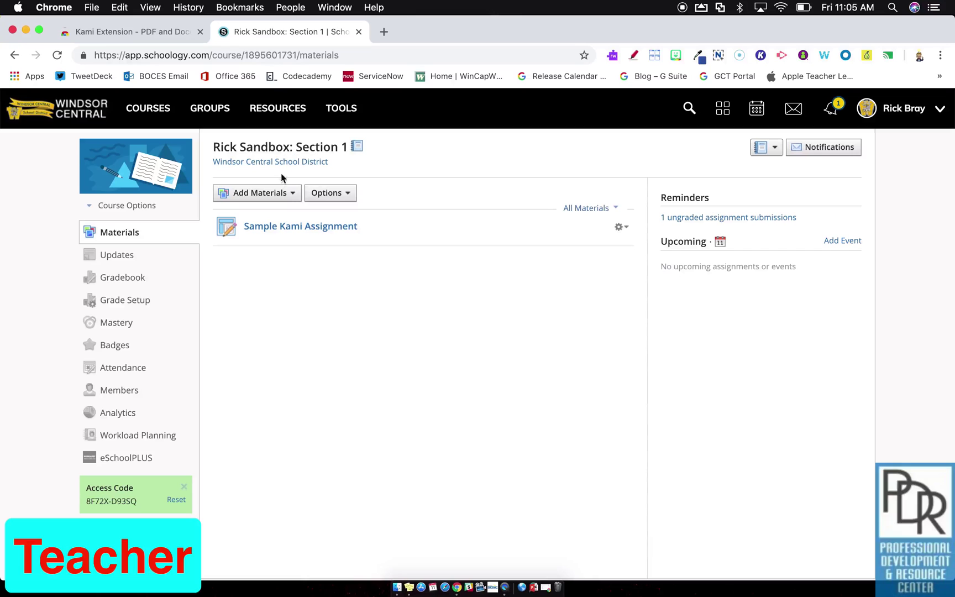
{"action": "left_click", "coordinate": [280, 192]}
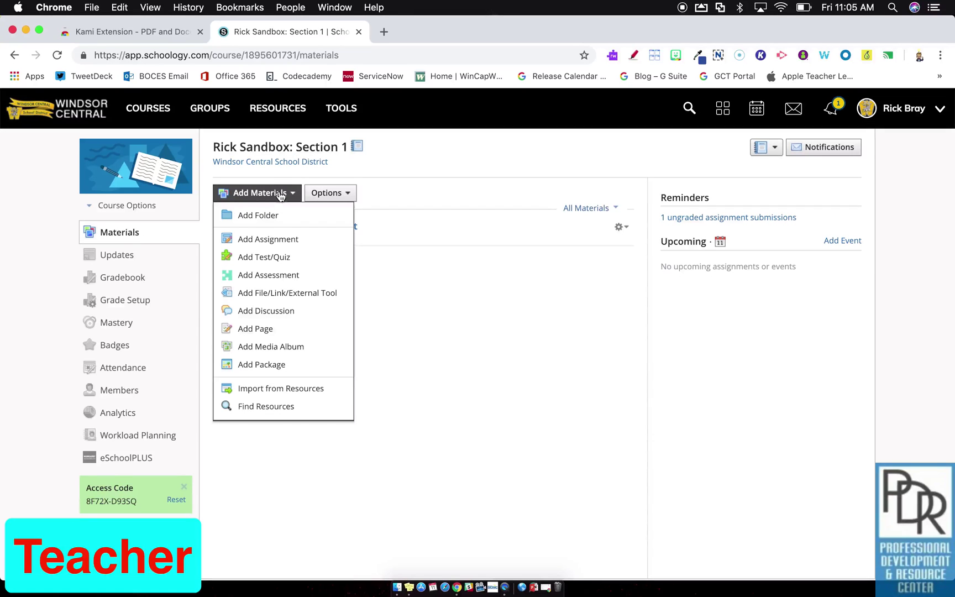
{"action": "left_click", "coordinate": [281, 241]}
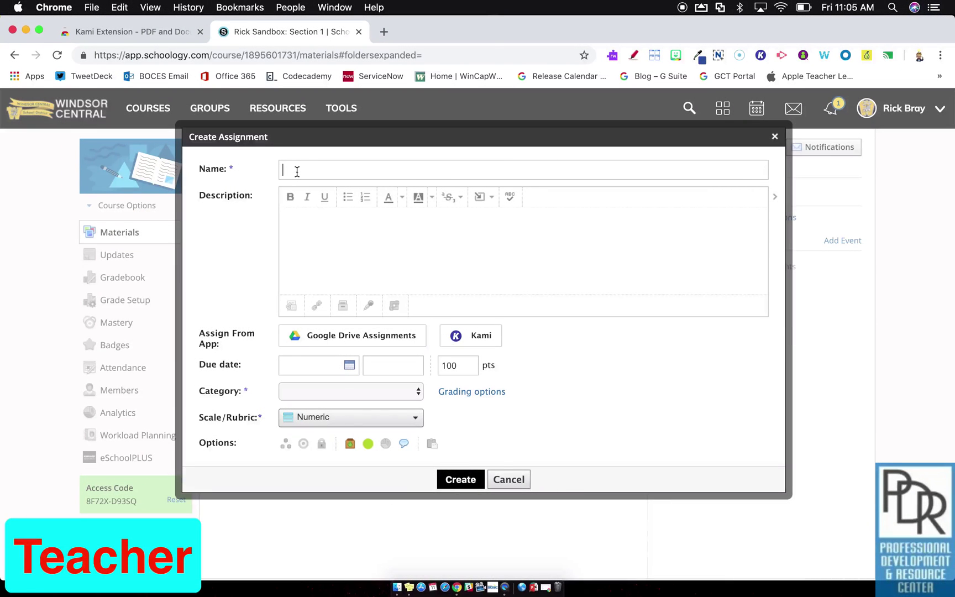
- Name it 'Assignment', set the Classwork category, and bring up the Kami file chooser
{"action": "key", "text": "BackSpace"}
{"action": "key", "text": "BackSpace"}
{"action": "type", "text": "ssignment"}
{"action": "left_click", "coordinate": [283, 391]}
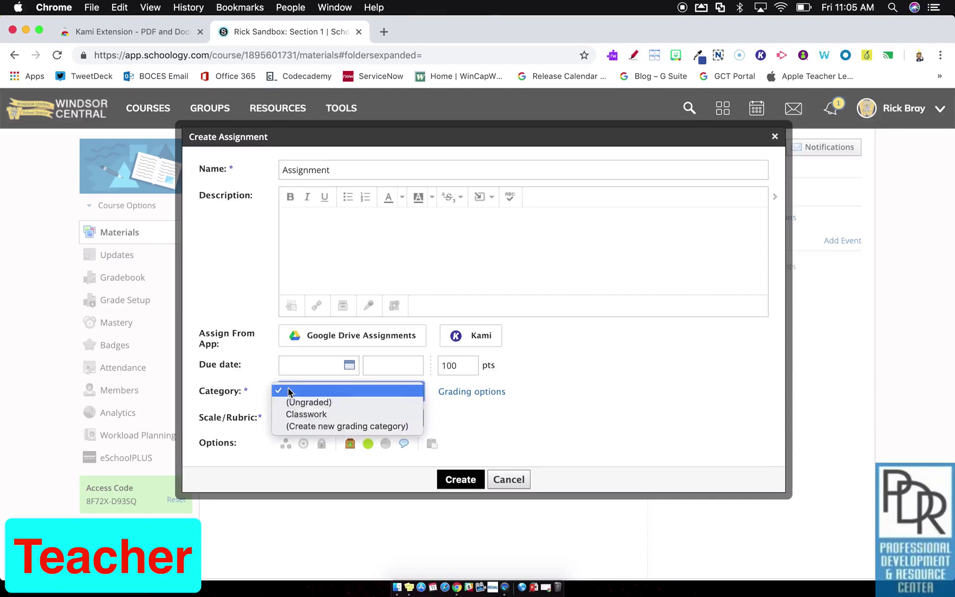
{"action": "left_click", "coordinate": [296, 415]}
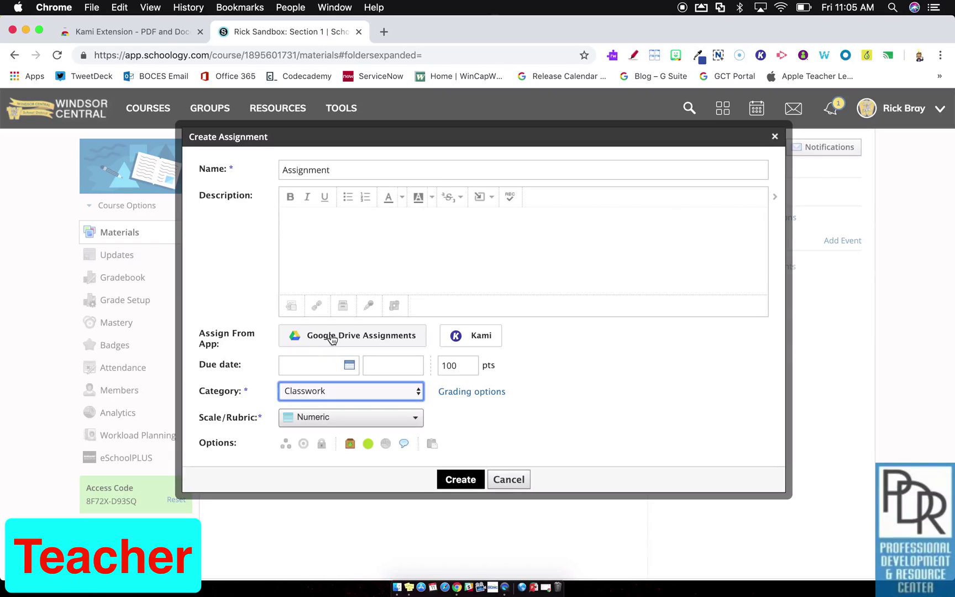
{"action": "mouse_move", "coordinate": [482, 334]}
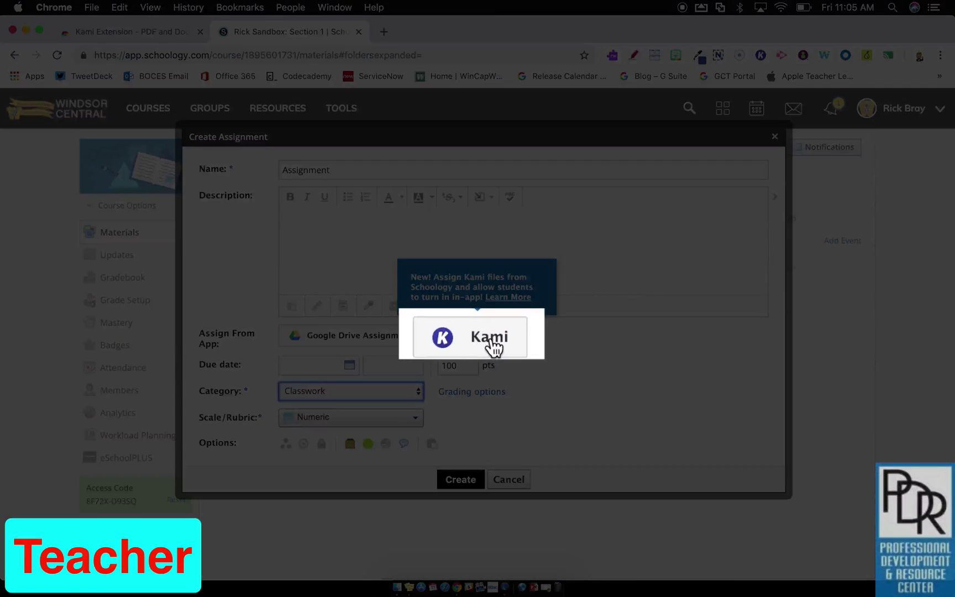
{"action": "left_click", "coordinate": [482, 337]}
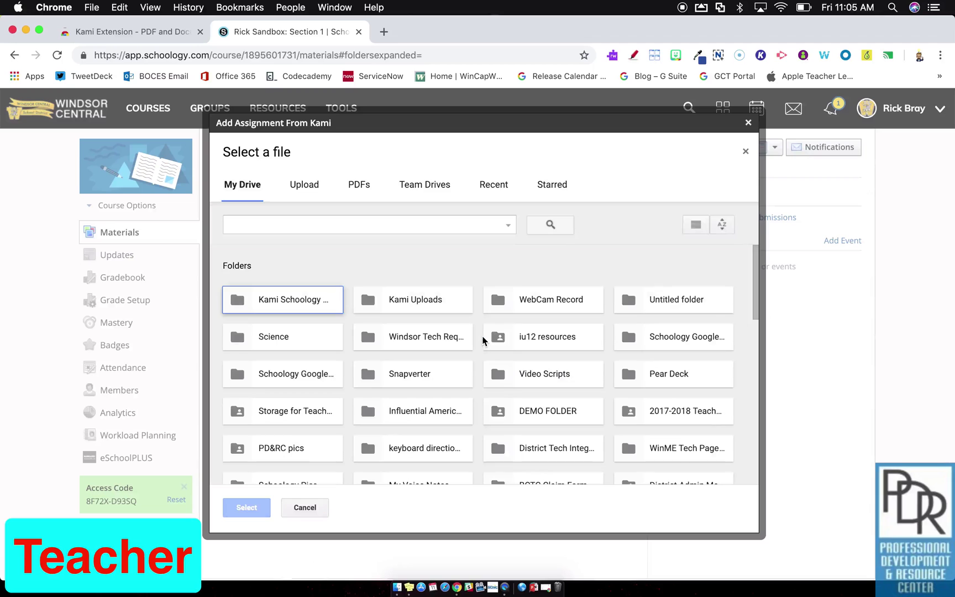
- Pick the Web Recorder Voice Notes file in the Kami Drive picker and confirm it
{"action": "scroll", "coordinate": [481, 340], "scroll_direction": "down", "scroll_amount": 10}
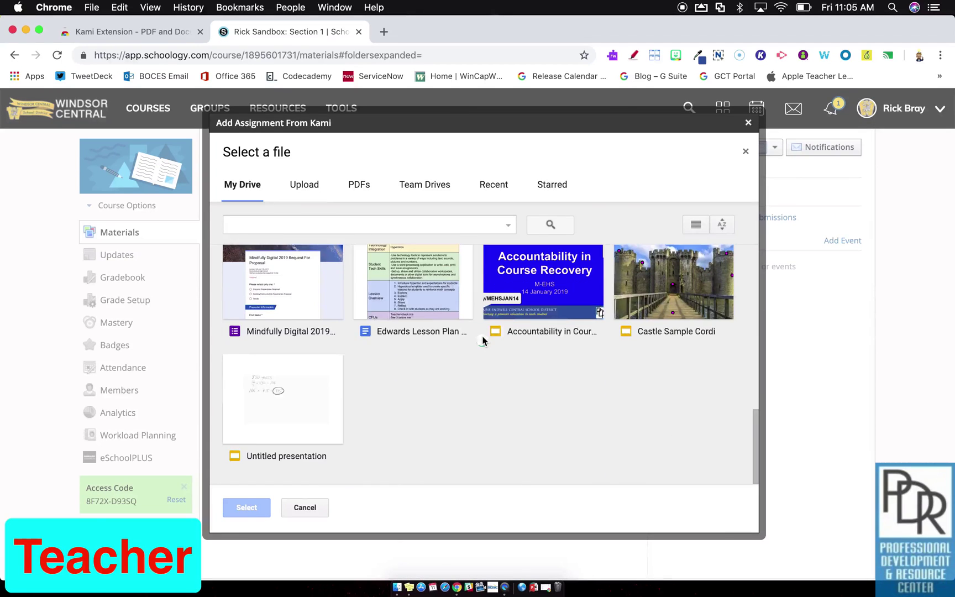
{"action": "scroll", "coordinate": [430, 333], "scroll_direction": "down", "scroll_amount": 10}
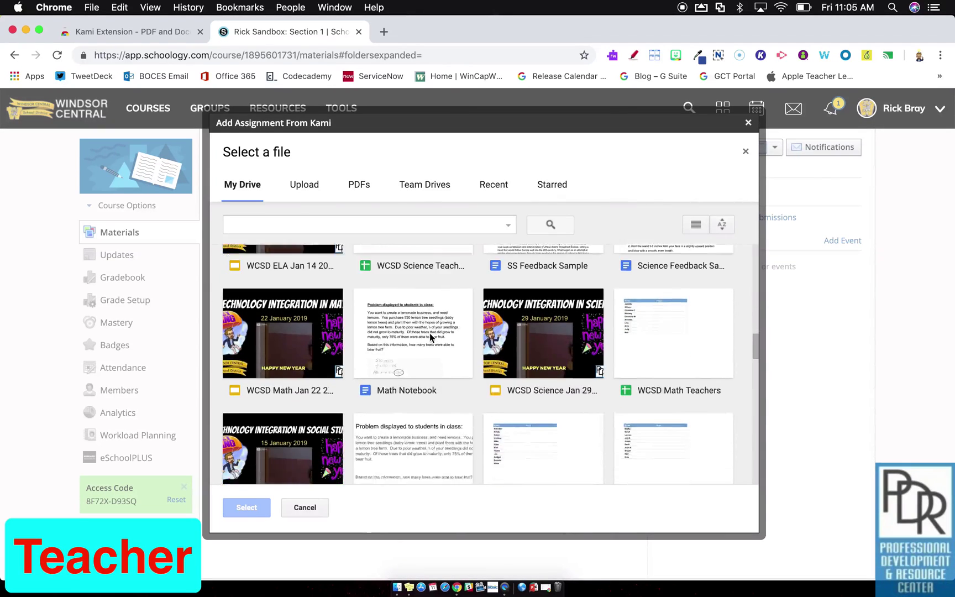
{"action": "scroll", "coordinate": [430, 332], "scroll_direction": "down", "scroll_amount": 10}
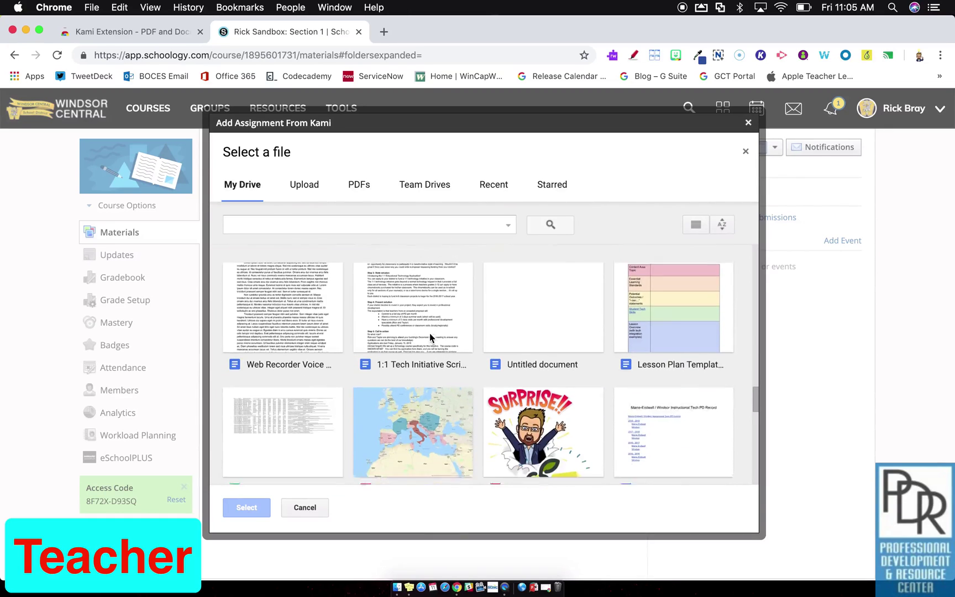
{"action": "scroll", "coordinate": [429, 332], "scroll_direction": "up", "scroll_amount": 5}
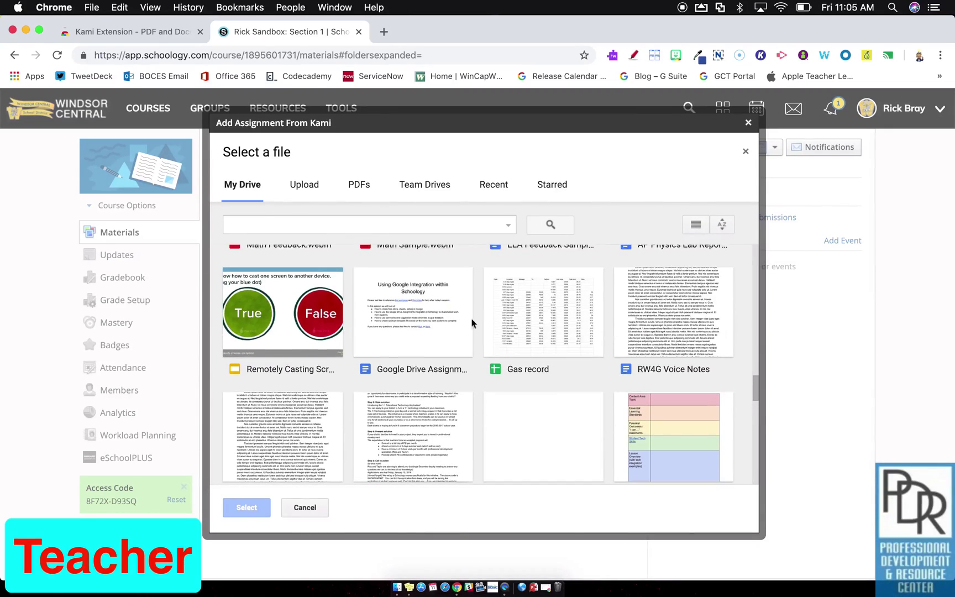
{"action": "left_click", "coordinate": [683, 312]}
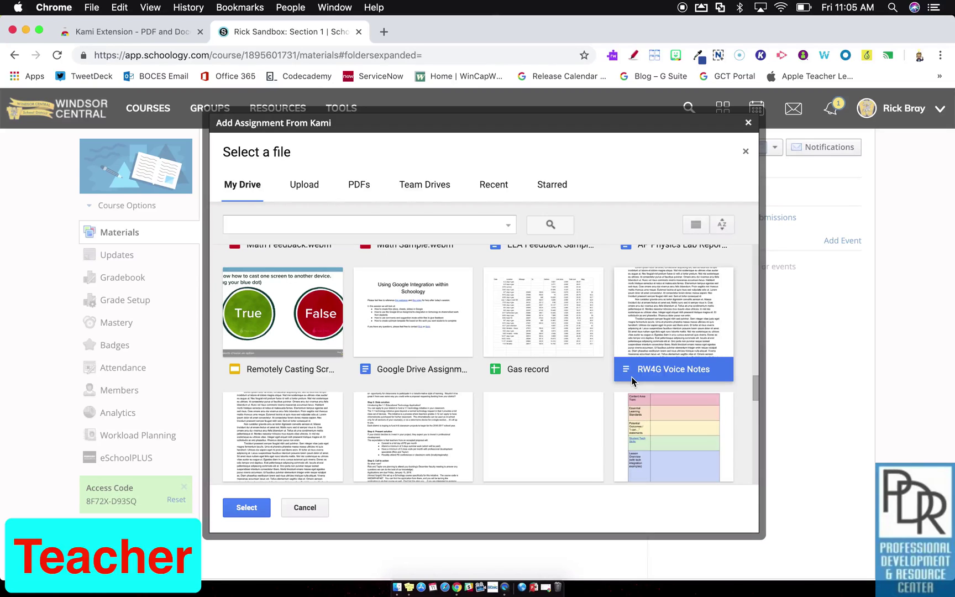
{"action": "scroll", "coordinate": [527, 376], "scroll_direction": "down", "scroll_amount": 2}
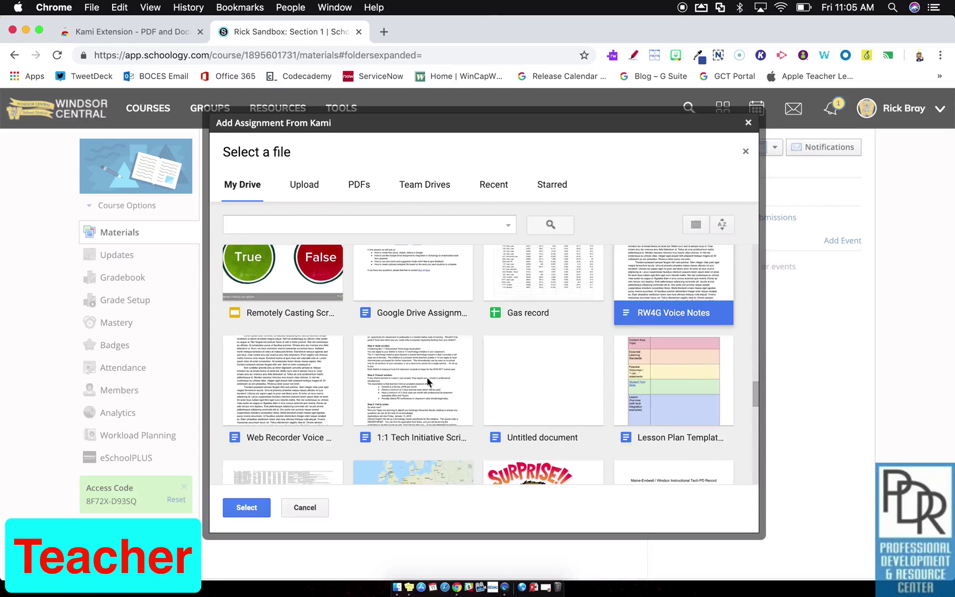
{"action": "left_click", "coordinate": [309, 378]}
{"action": "left_click", "coordinate": [246, 507]}
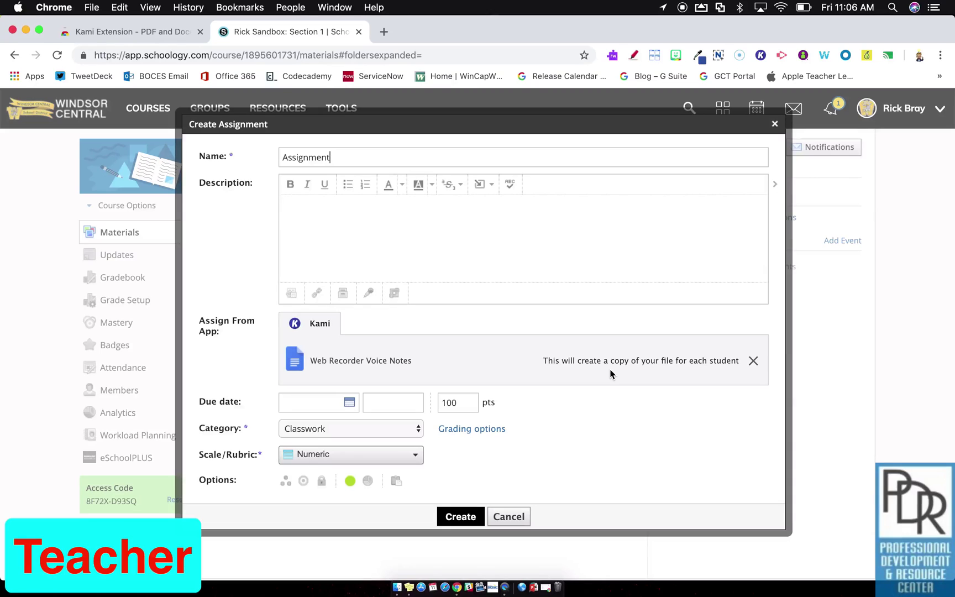
- Create the assignment and open the new 'Assignment' from the Materials list
{"action": "left_click", "coordinate": [470, 521]}
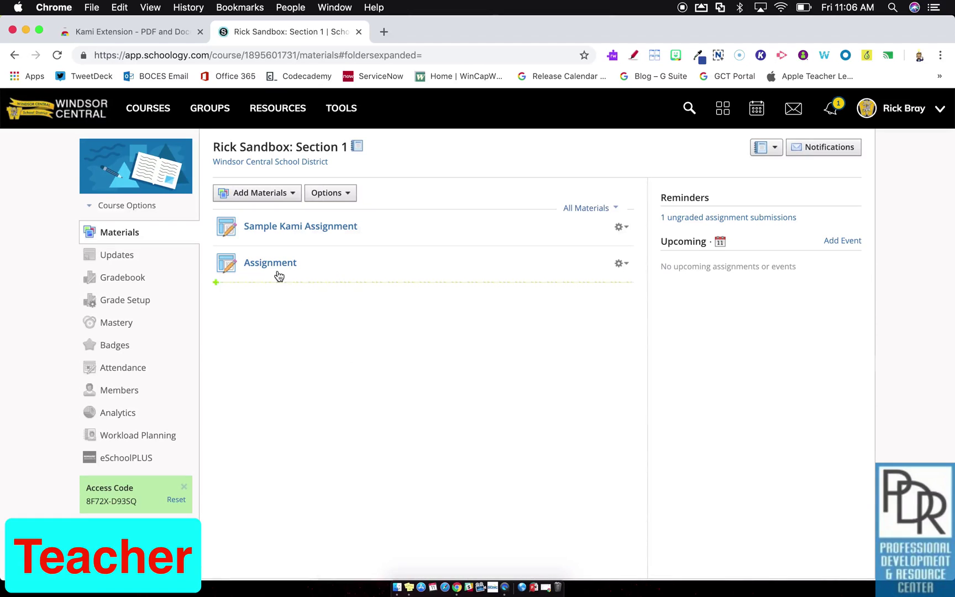
{"action": "left_click", "coordinate": [276, 265]}
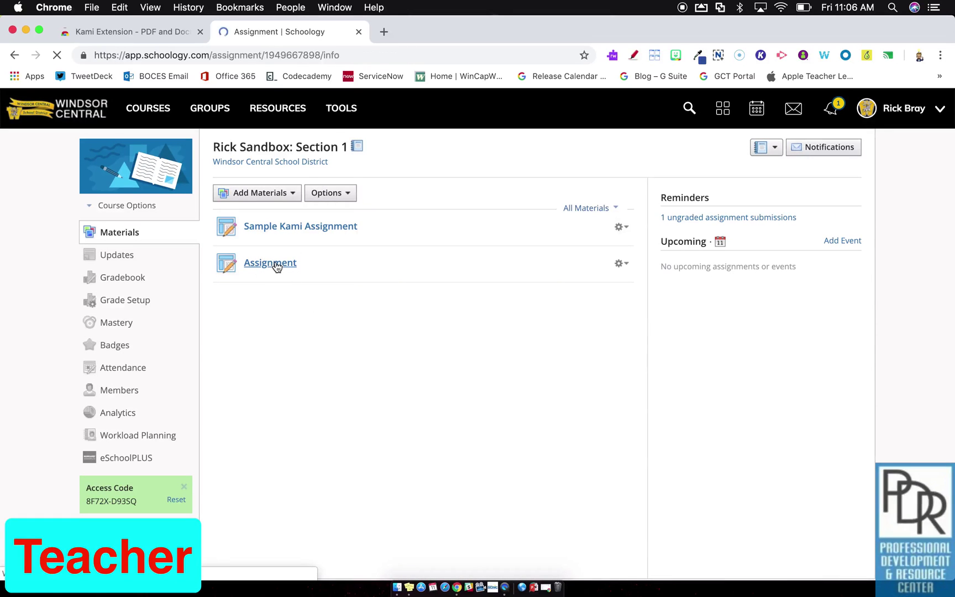